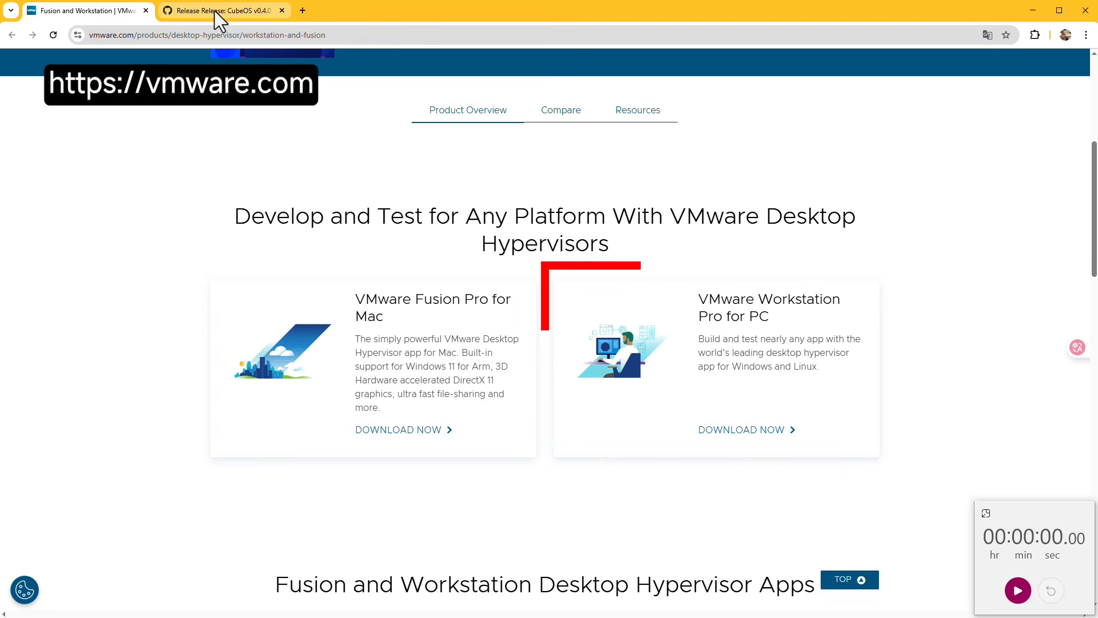
# Step: View the CubeOS release page on GitHub and start the stopwatch for the setup
pyautogui.click(217, 11)
pyautogui.scroll(-3, 217, 246)
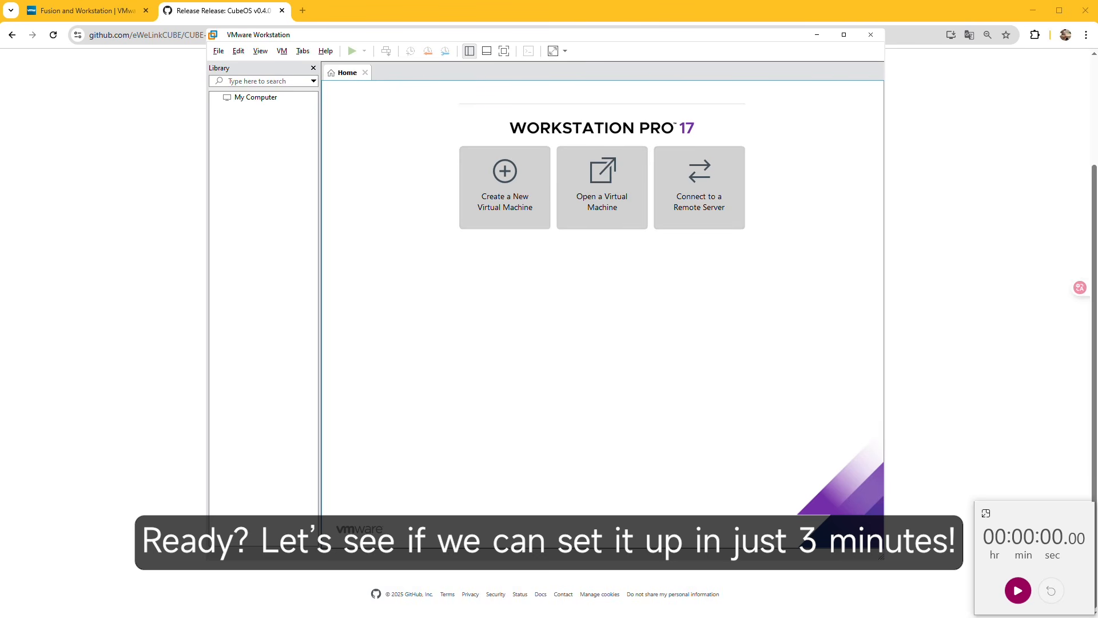
pyautogui.click(1019, 592)
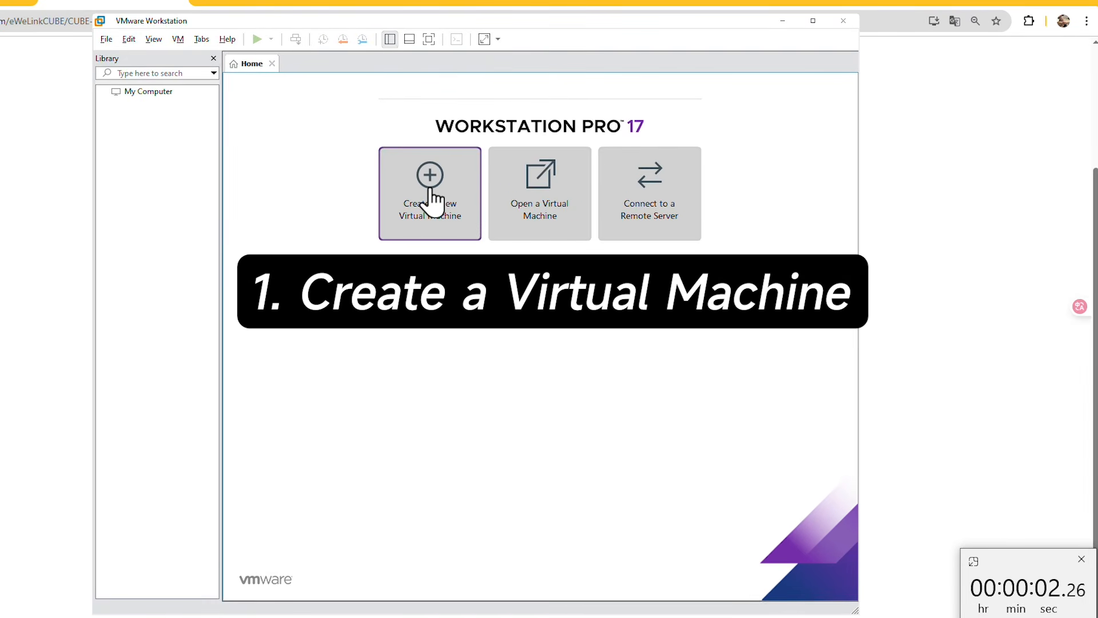
# Step: Begin a custom virtual machine with Workstation 17.5 or later compatibility, deferred system installation and Other Linux 6.x kernel 64-bit as guest
pyautogui.click(430, 191)
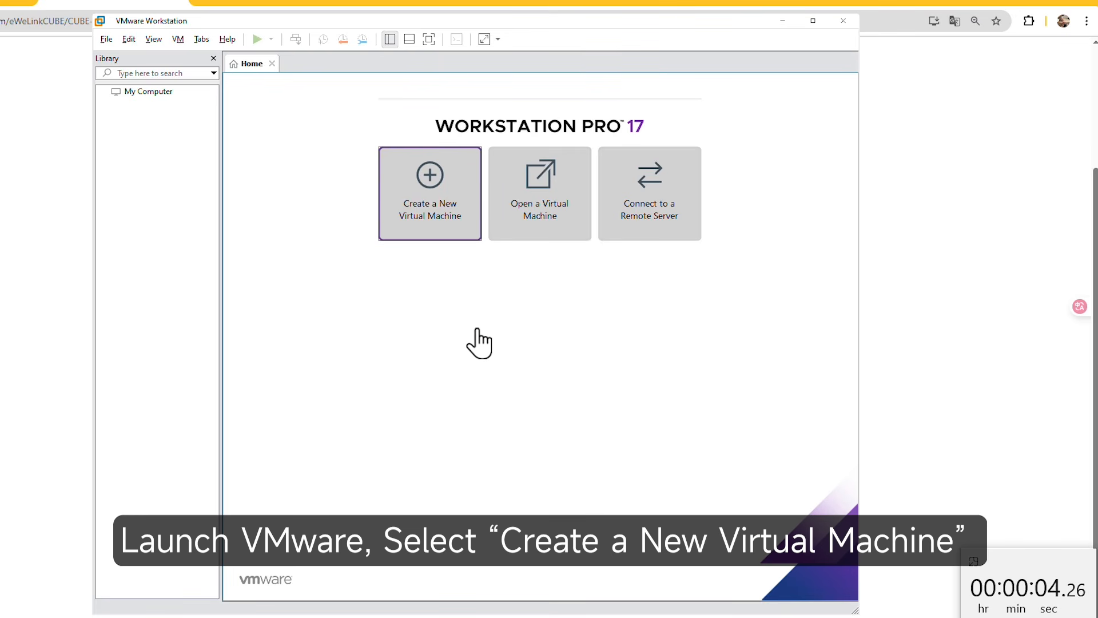
pyautogui.click(432, 179)
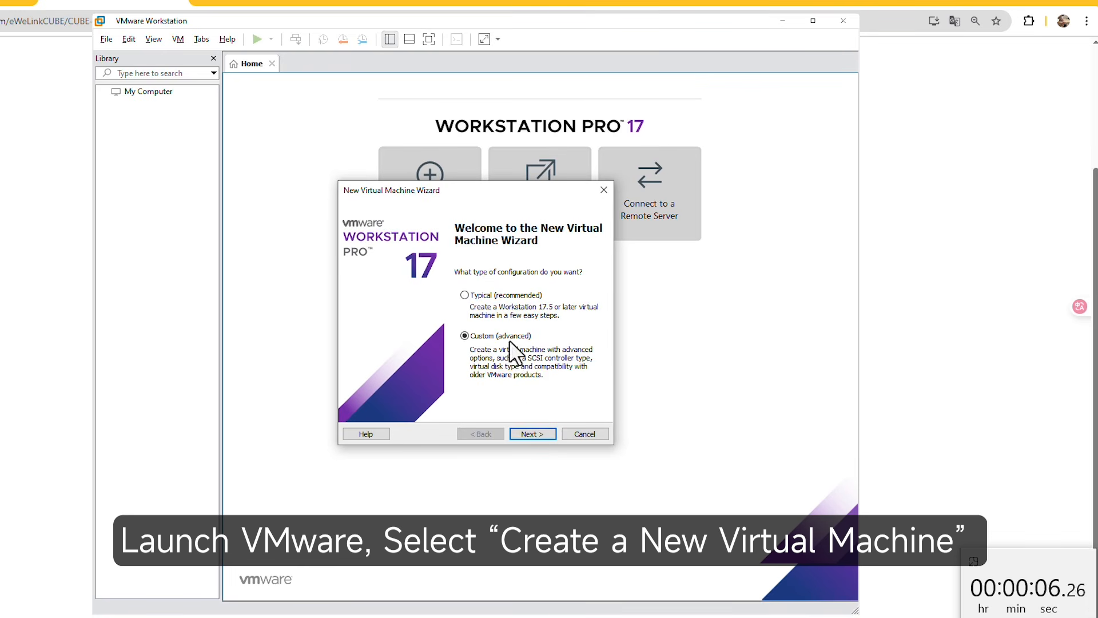
pyautogui.click(540, 433)
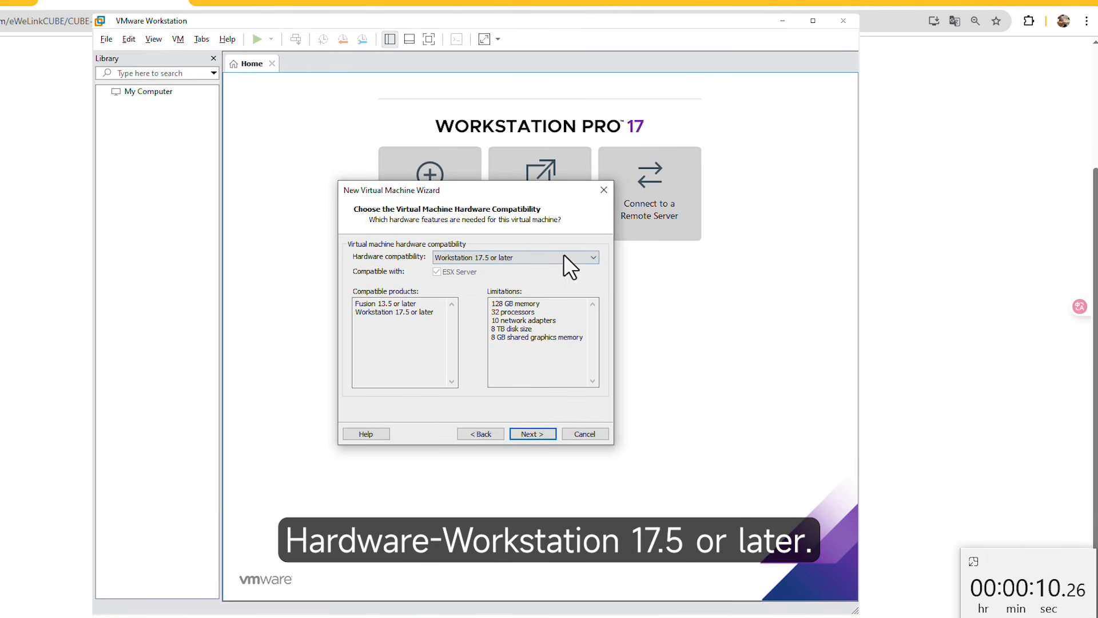
pyautogui.click(545, 433)
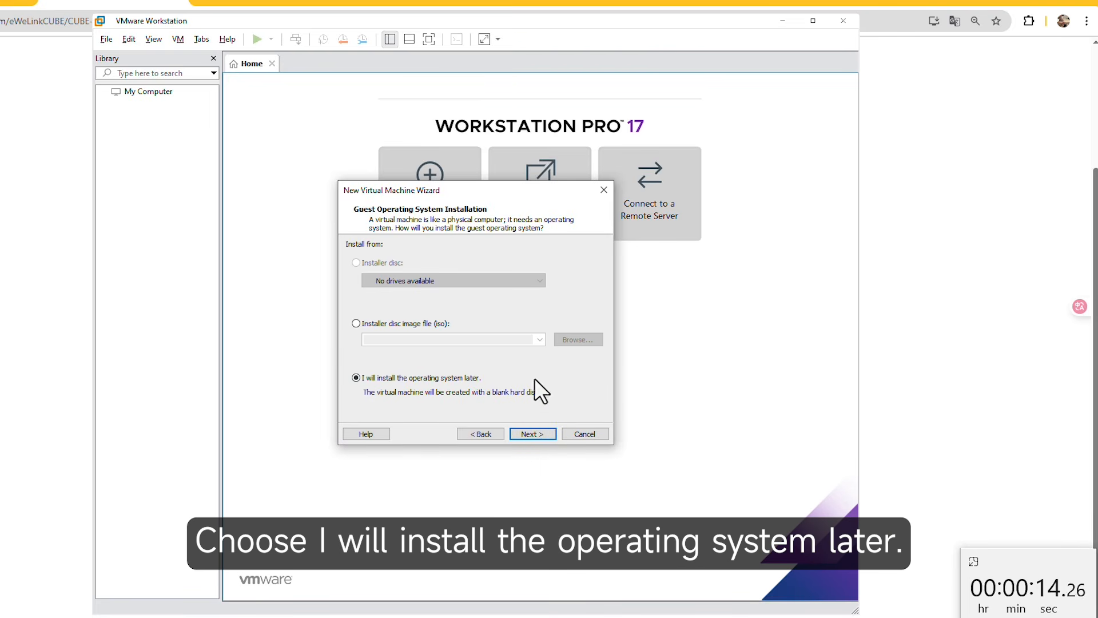
pyautogui.click(538, 435)
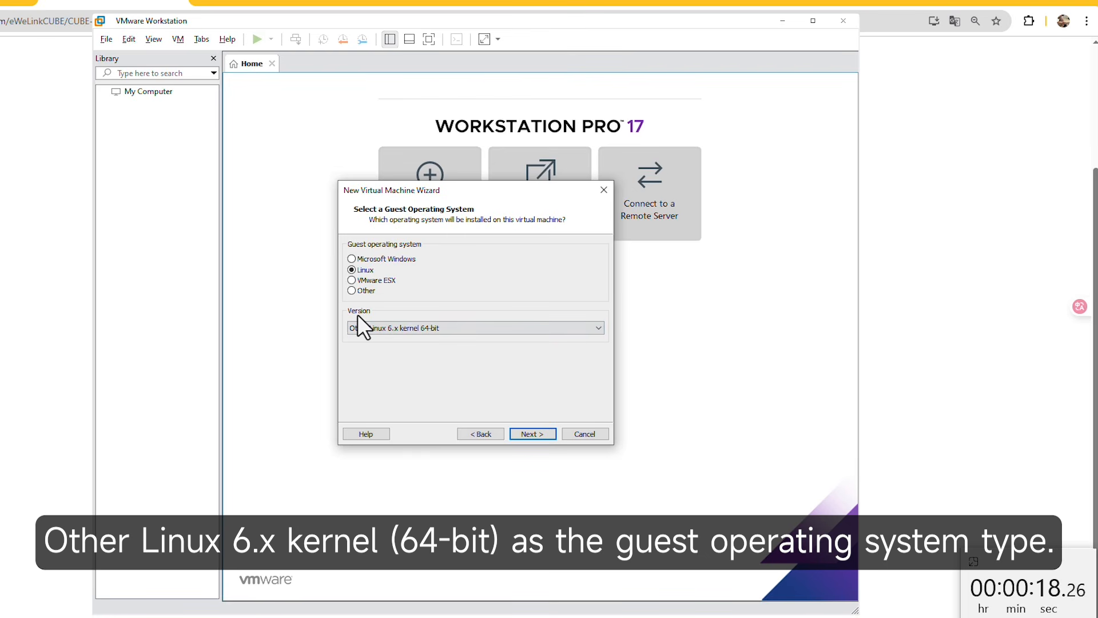
pyautogui.click(547, 433)
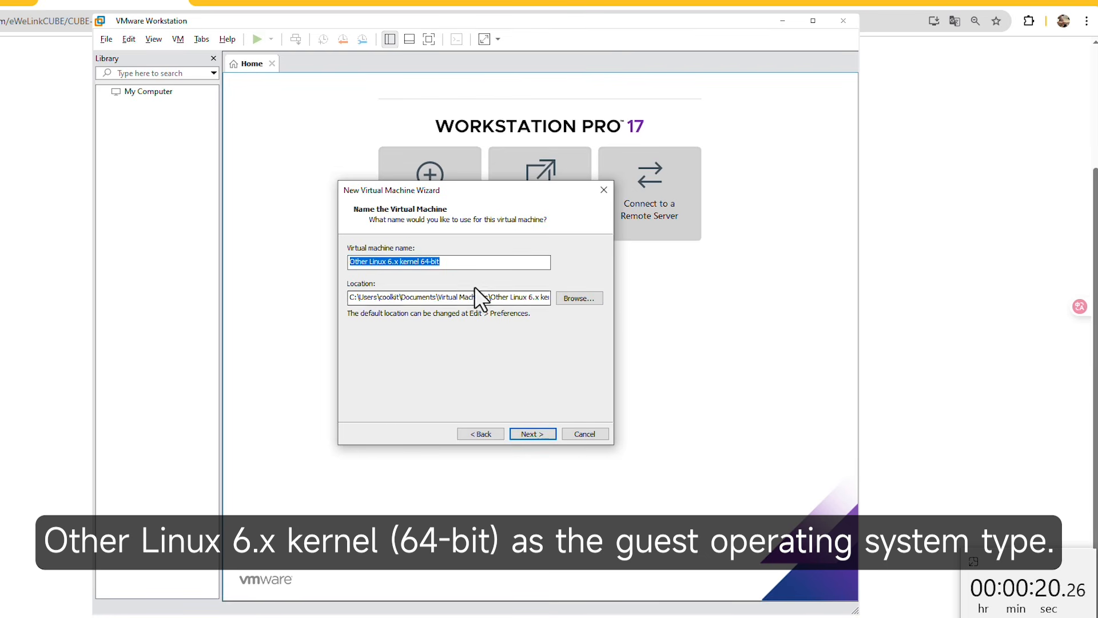
# Step: Name the virtual machine CUBE OS and give it 2 single-core processors and 4096 MB of memory
pyautogui.write('CUBE OS')
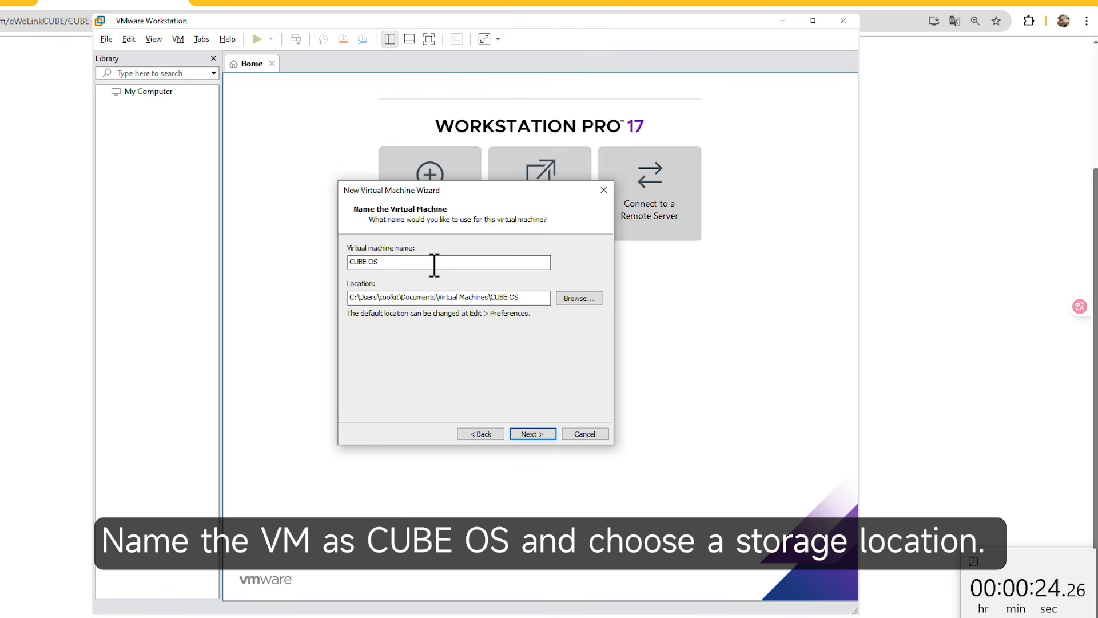
pyautogui.click(533, 433)
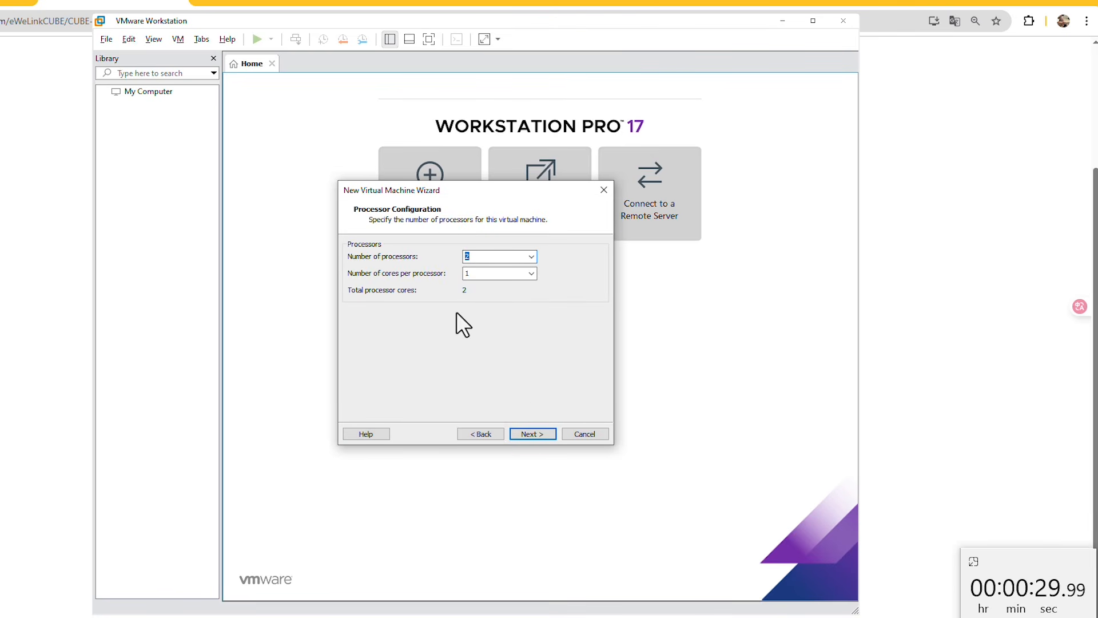
pyautogui.click(532, 434)
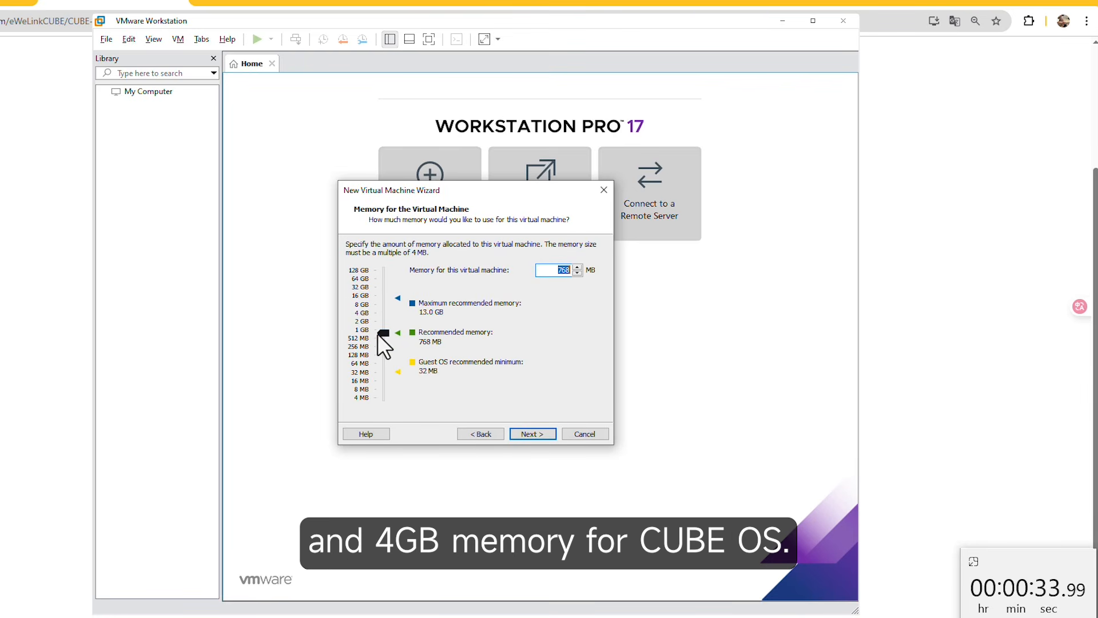
pyautogui.moveTo(378, 334); pyautogui.dragTo(385, 314)
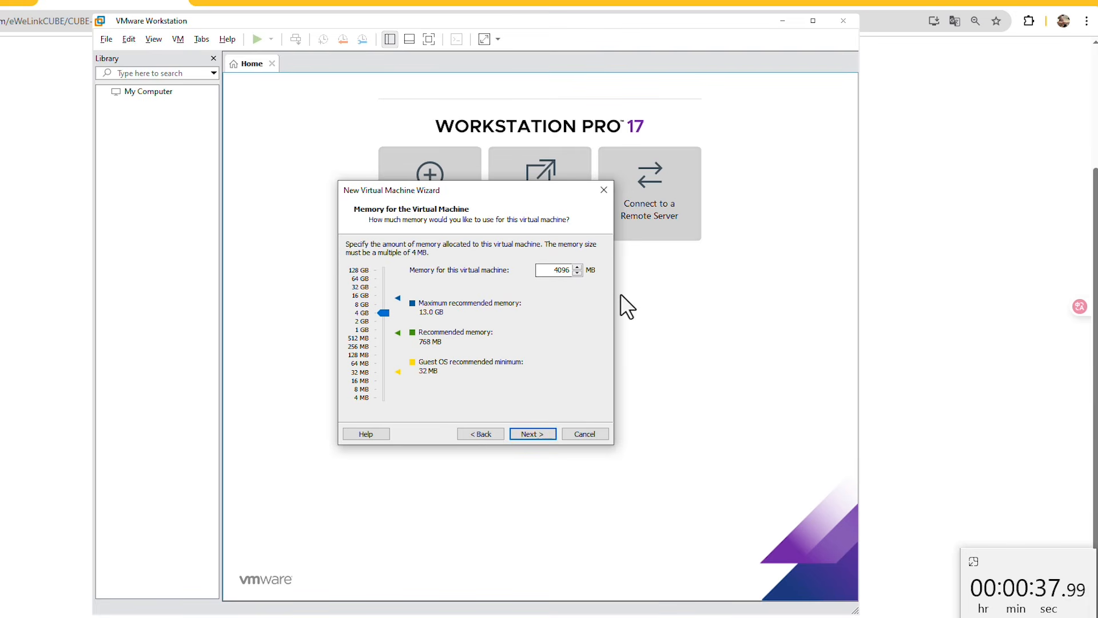
pyautogui.click(548, 433)
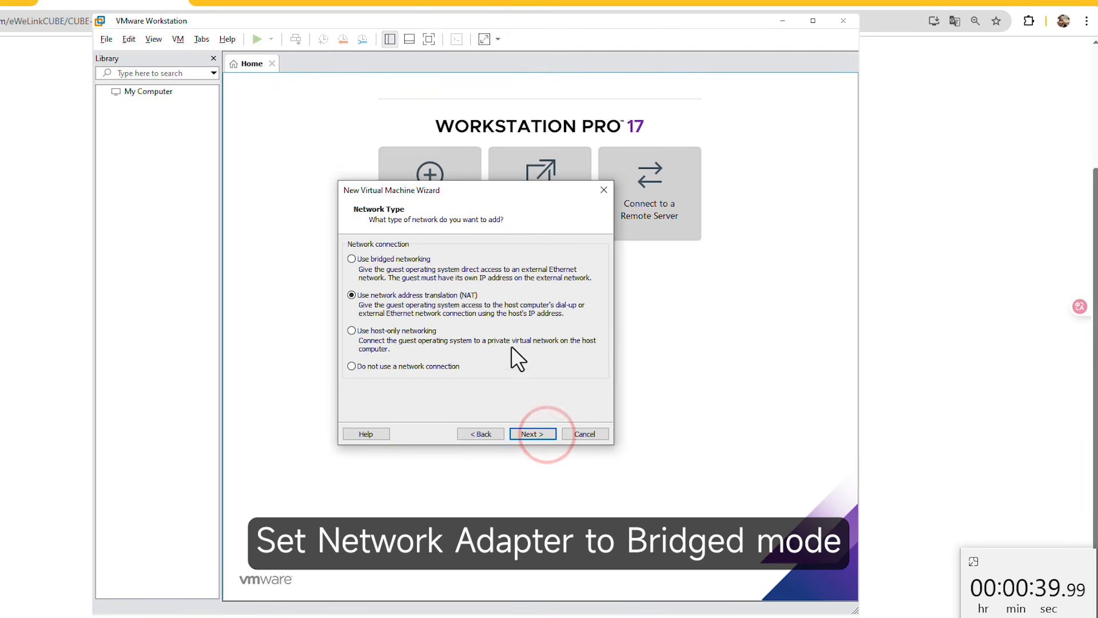
# Step: Use bridged networking for the virtual machine, with the LSI Logic controller and SCSI disk type
pyautogui.click(390, 261)
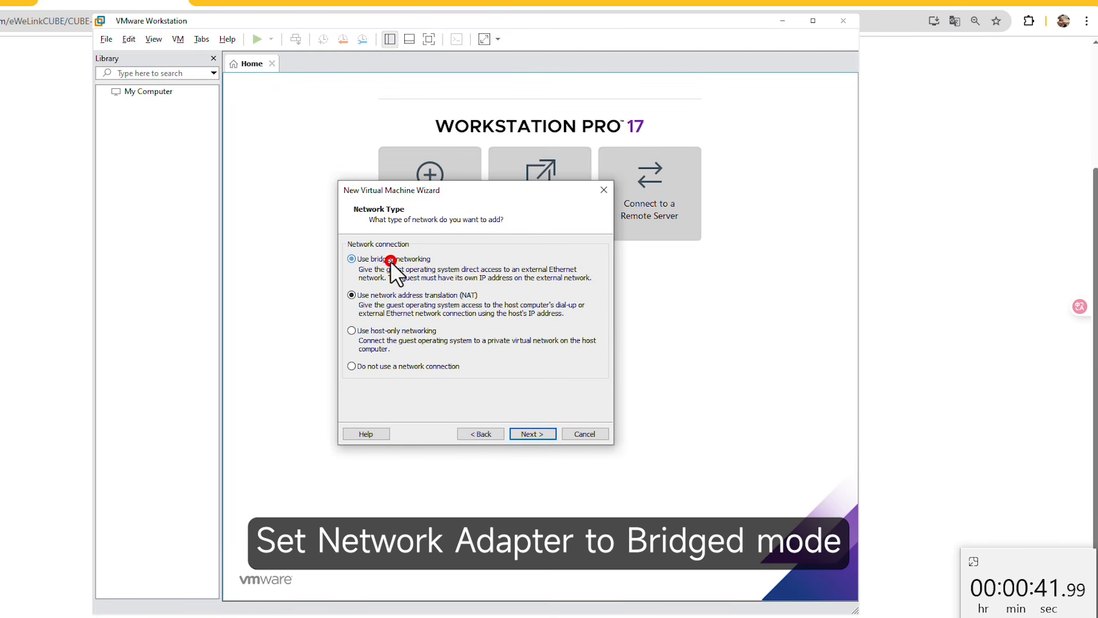
pyautogui.click(535, 435)
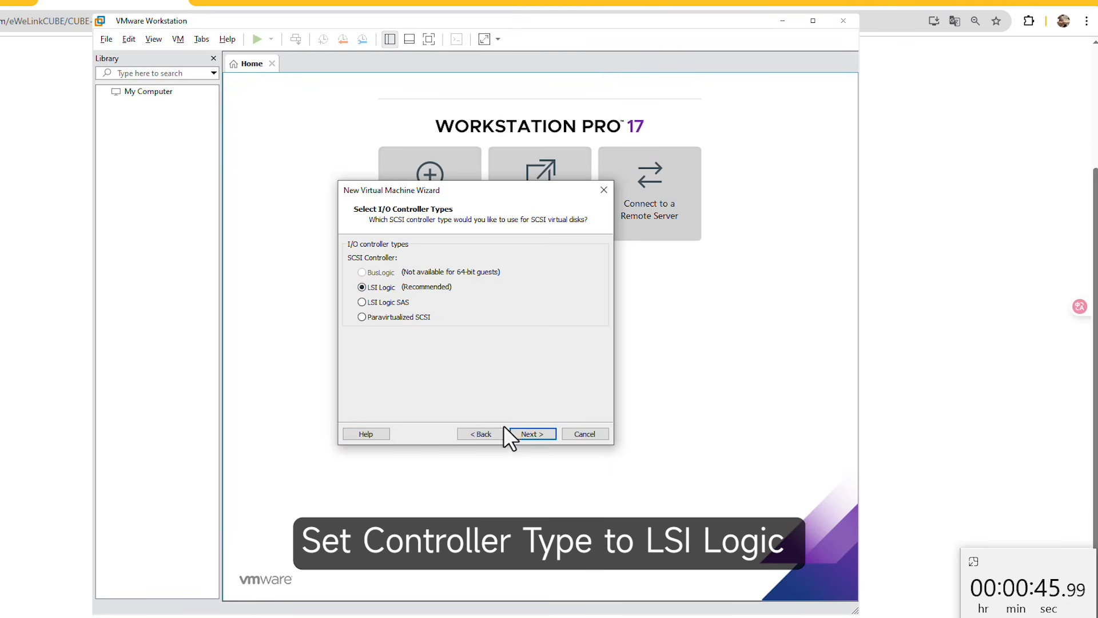
pyautogui.click(524, 434)
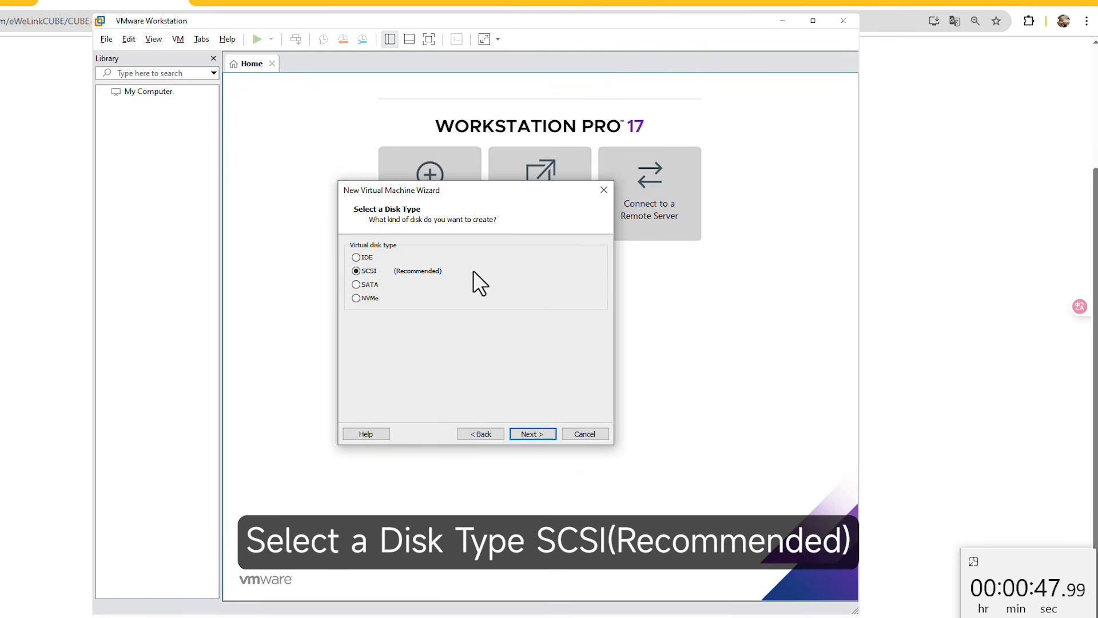
pyautogui.click(531, 433)
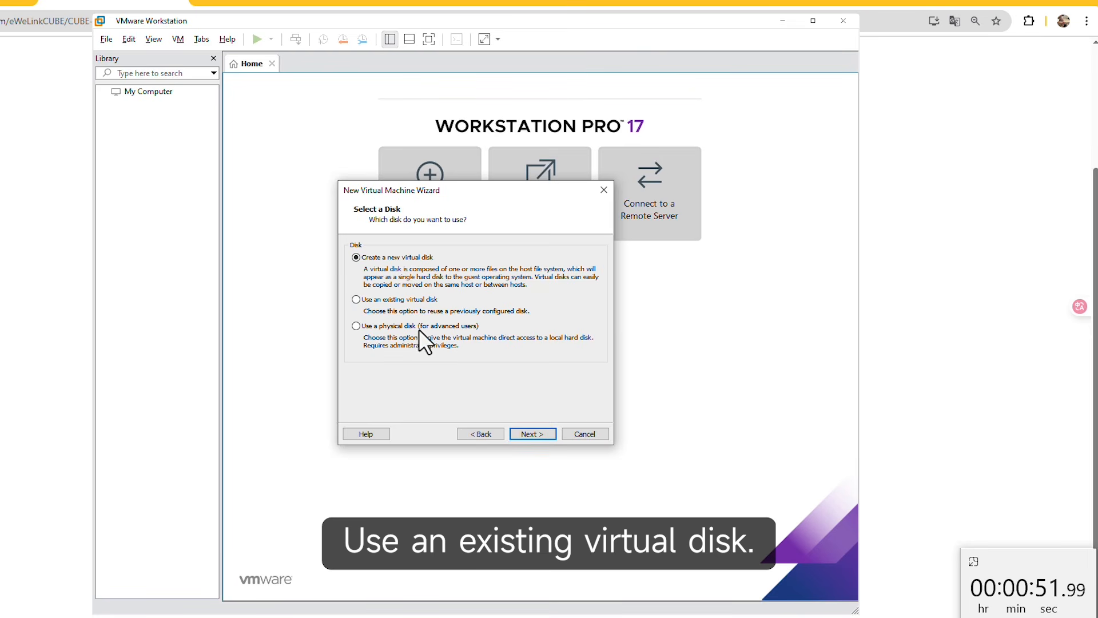
# Step: Use the existing virtual disk sdcard_0.4.0.vmdk from Documents\CUBEOS\v0.4, keeping its existing format
pyautogui.click(378, 299)
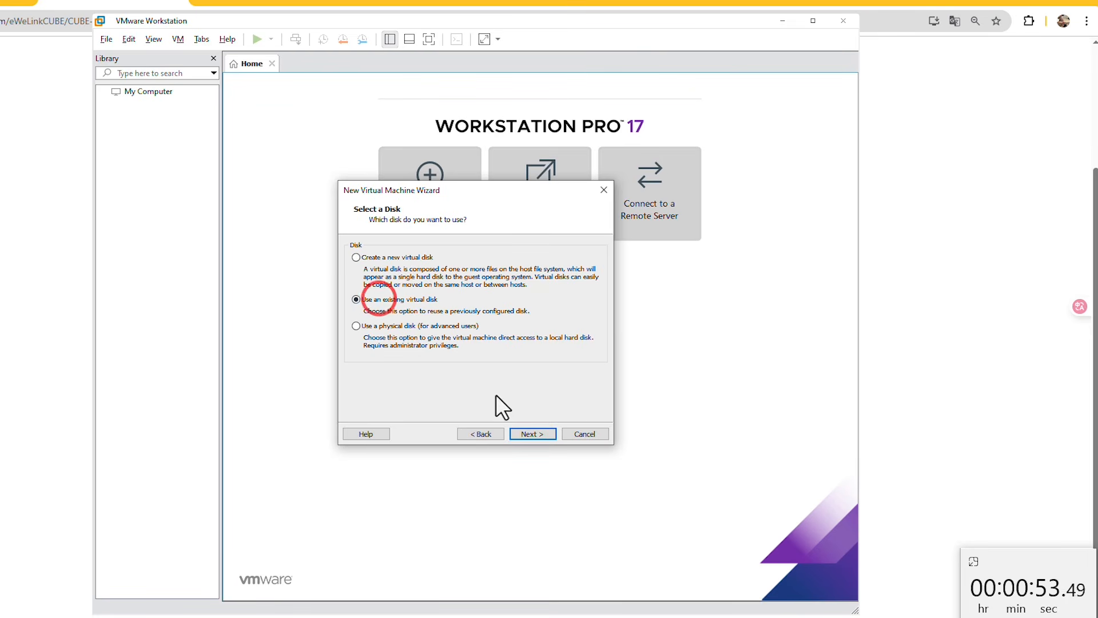
pyautogui.click(533, 434)
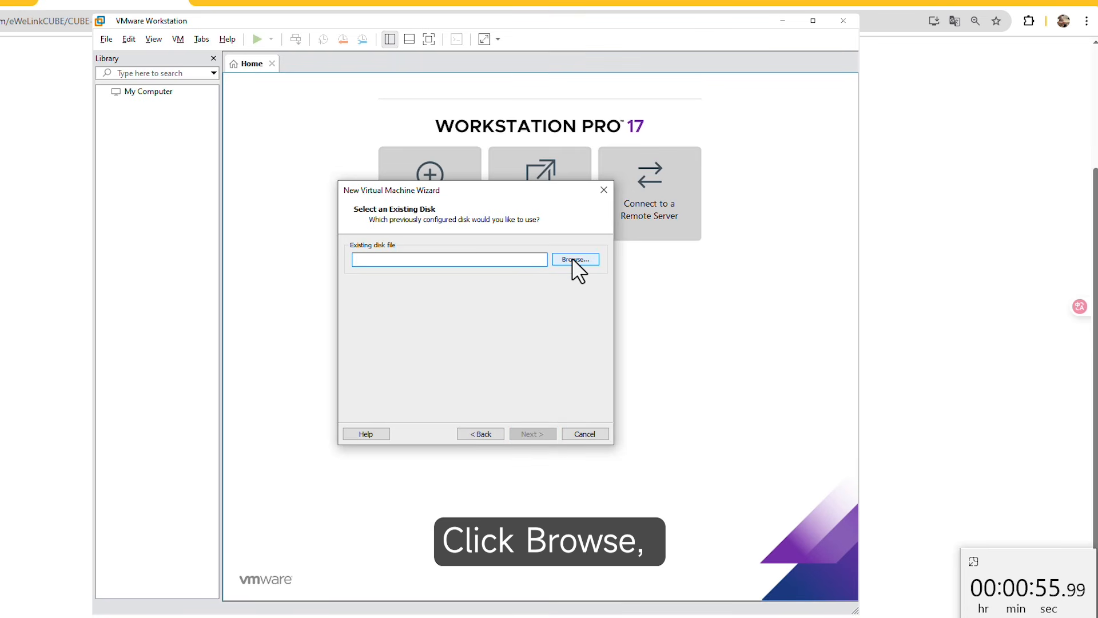
pyautogui.click(572, 258)
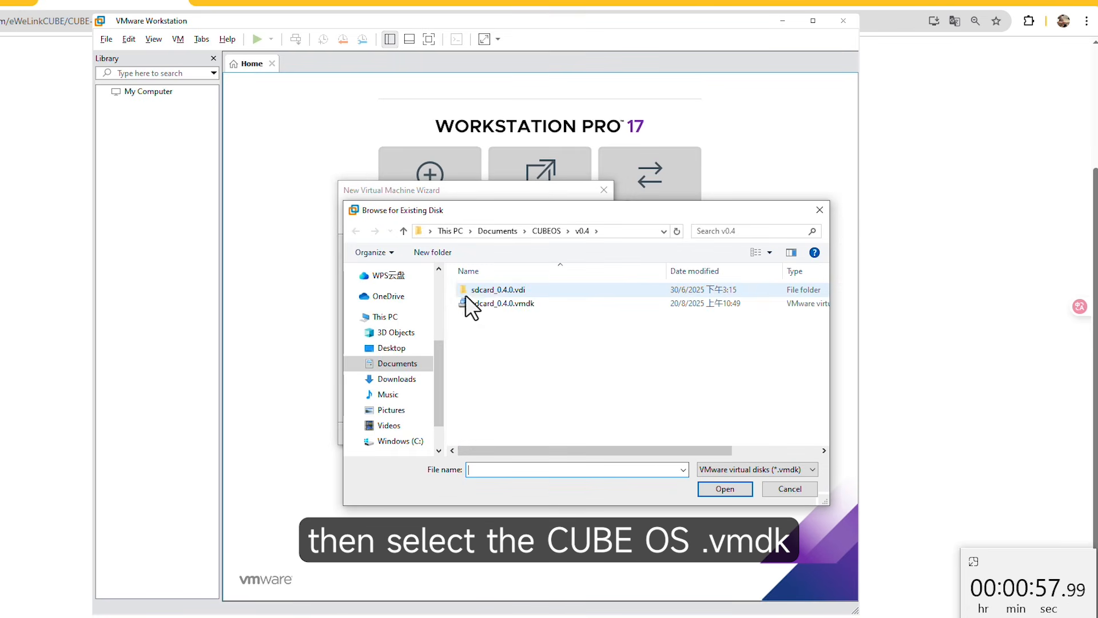
pyautogui.click(495, 303)
pyautogui.click(712, 490)
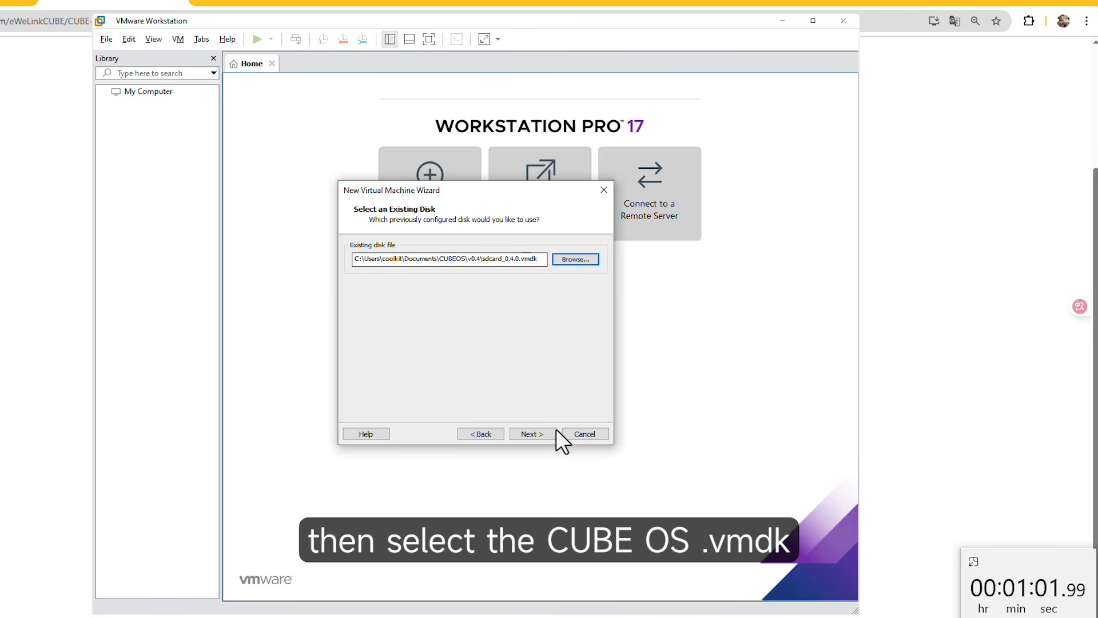
pyautogui.click(537, 435)
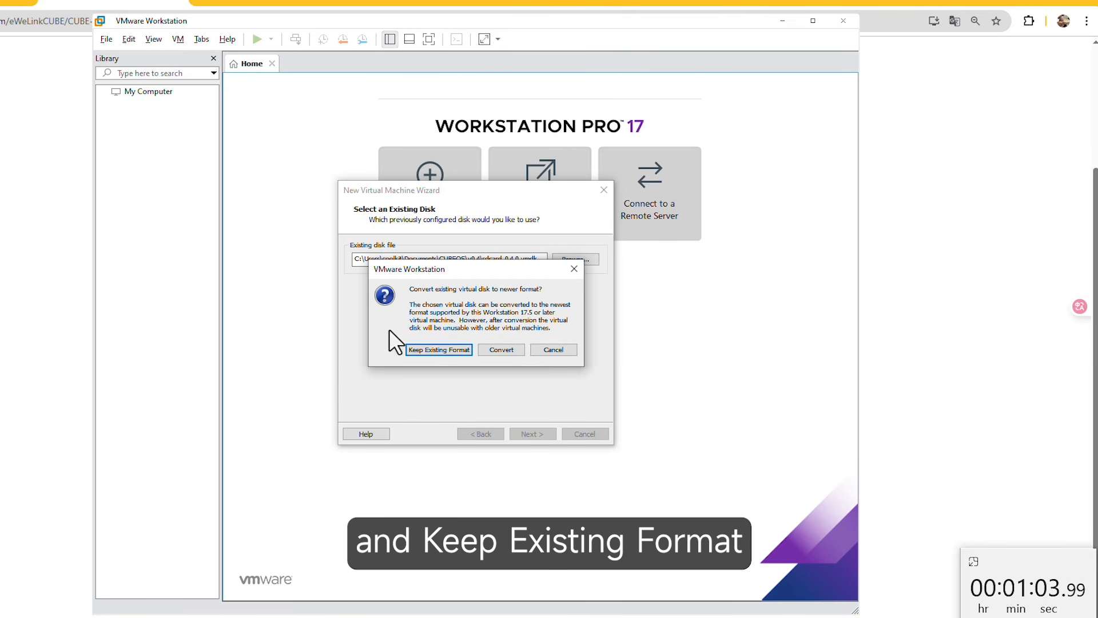
pyautogui.click(426, 349)
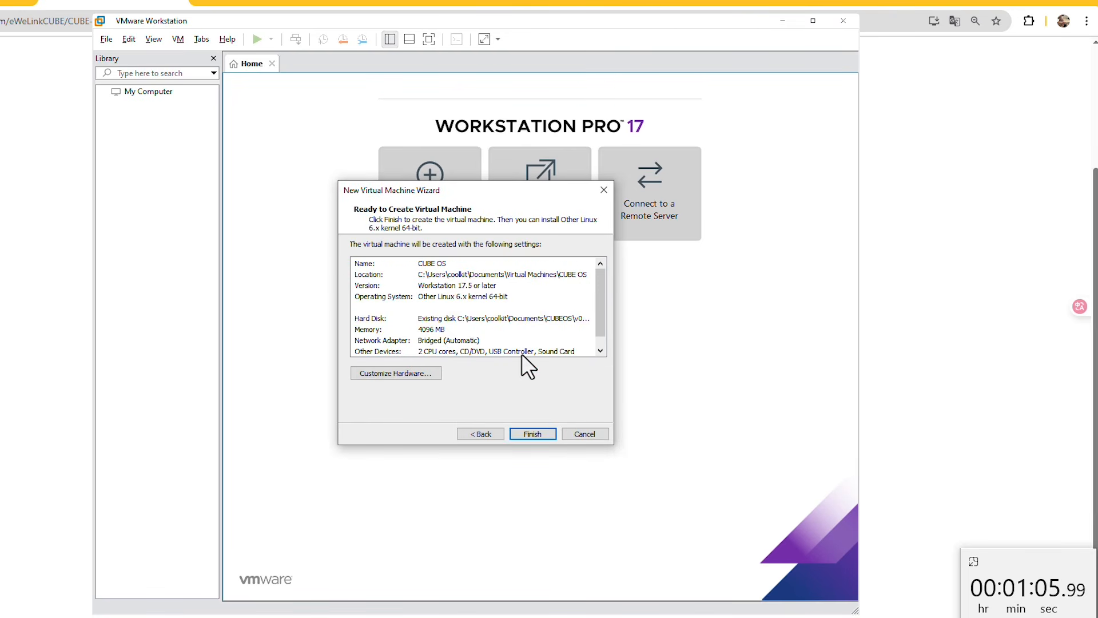
# Step: Review the summary of the chosen settings and finish creating the CUBE OS virtual machine
pyautogui.scroll(-1, 509, 315)
pyautogui.scroll(1, 509, 315)
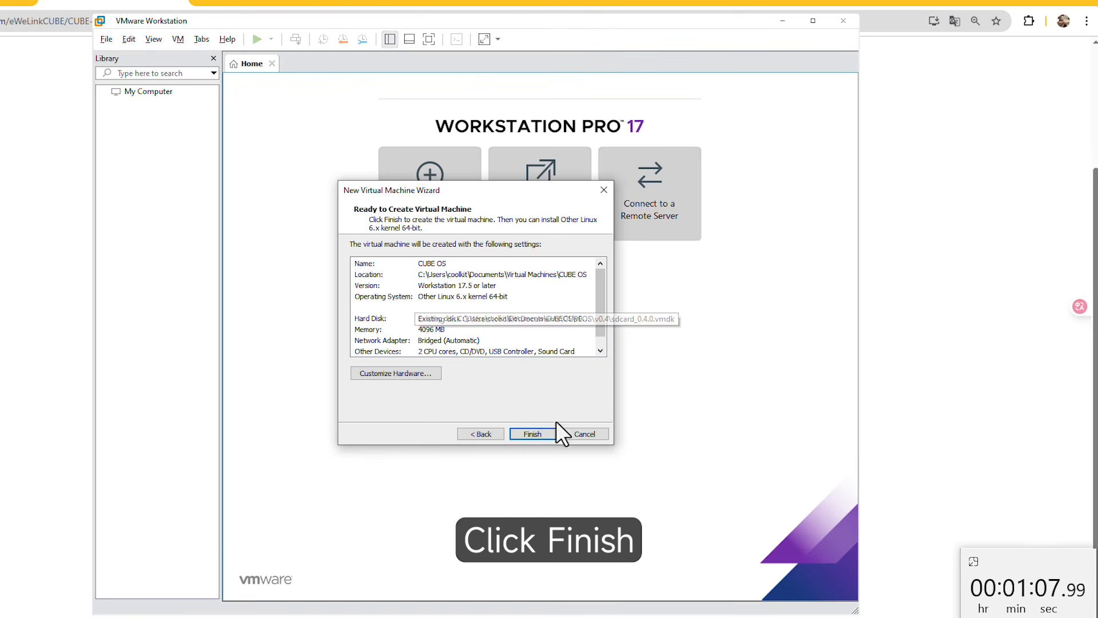
pyautogui.click(520, 434)
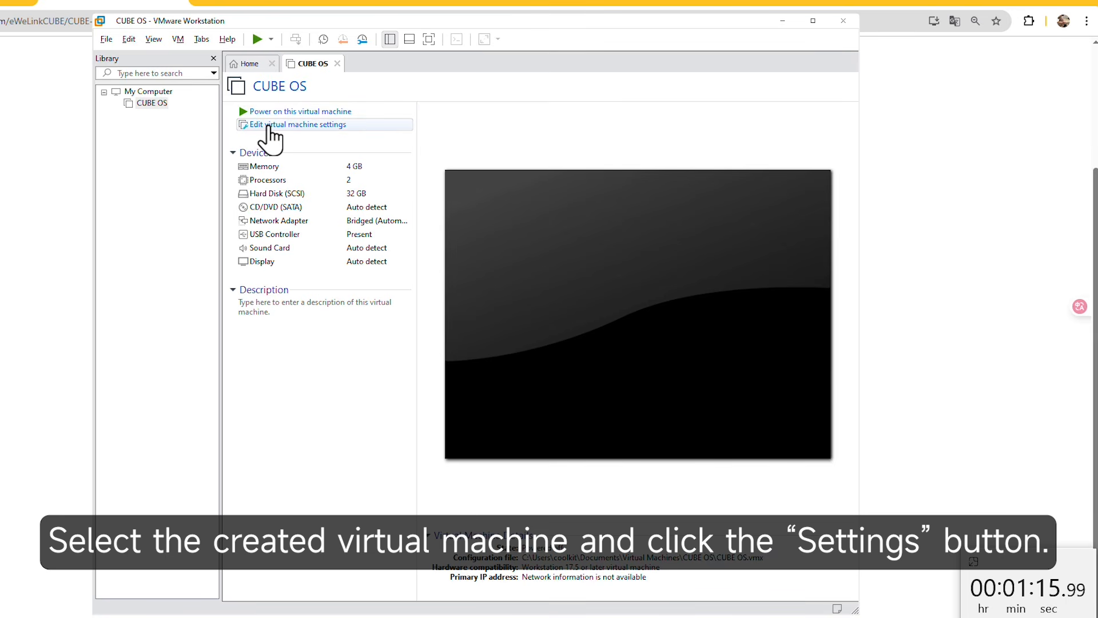
# Step: In the CUBE OS settings, make the bridged network adapter replicate the physical network connection state
pyautogui.click(269, 125)
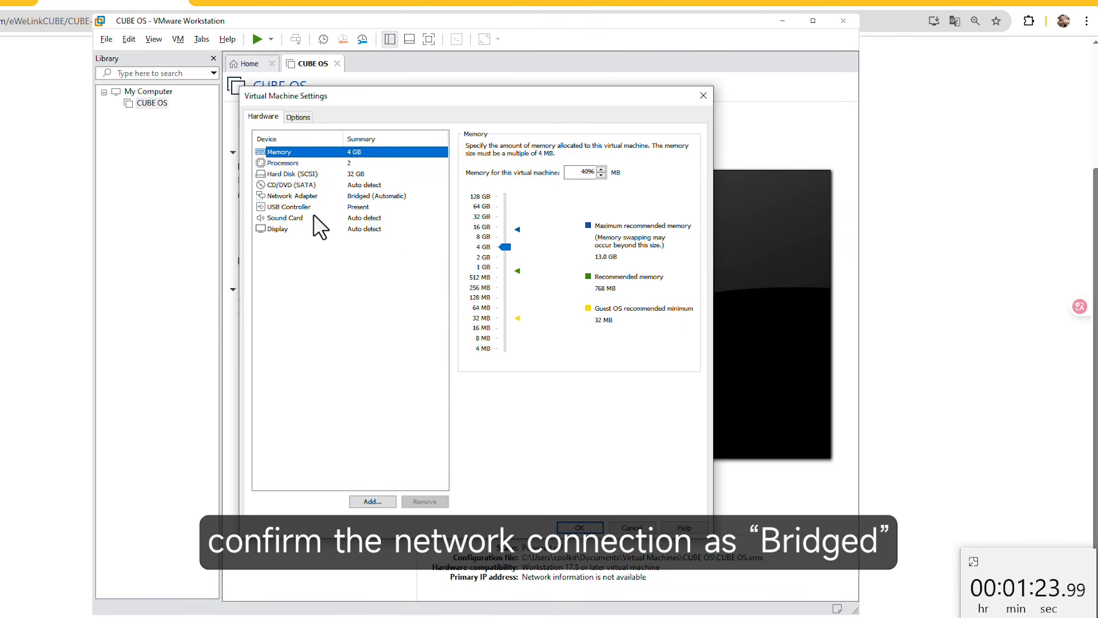
pyautogui.click(291, 196)
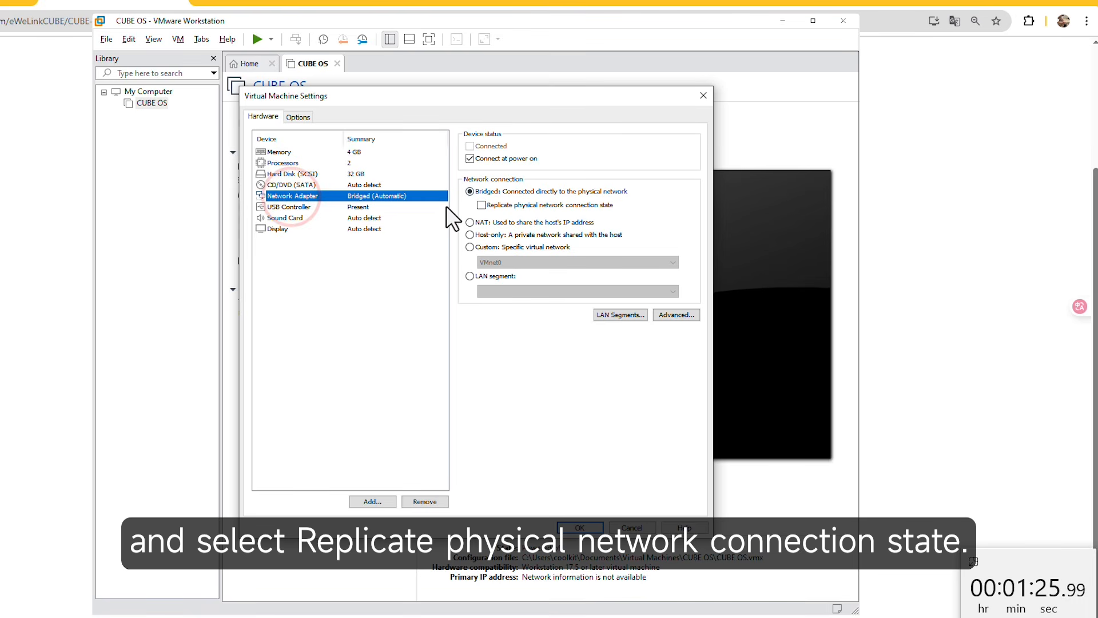
pyautogui.click(499, 205)
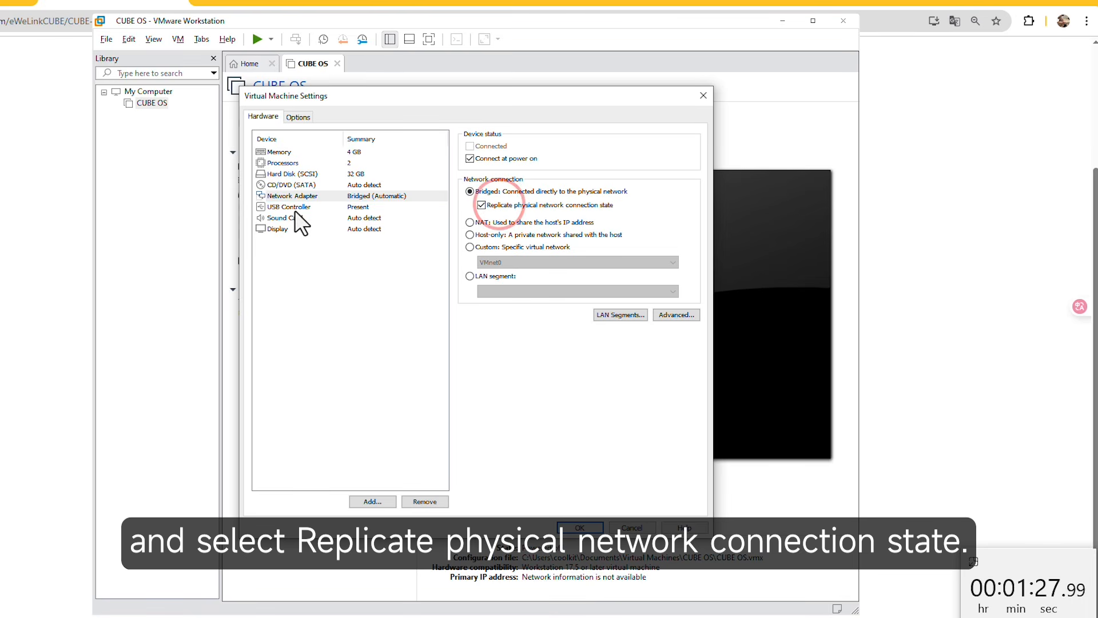
# Step: Set the USB controller's compatibility to USB 3.1 and enable showing all USB input devices
pyautogui.click(280, 208)
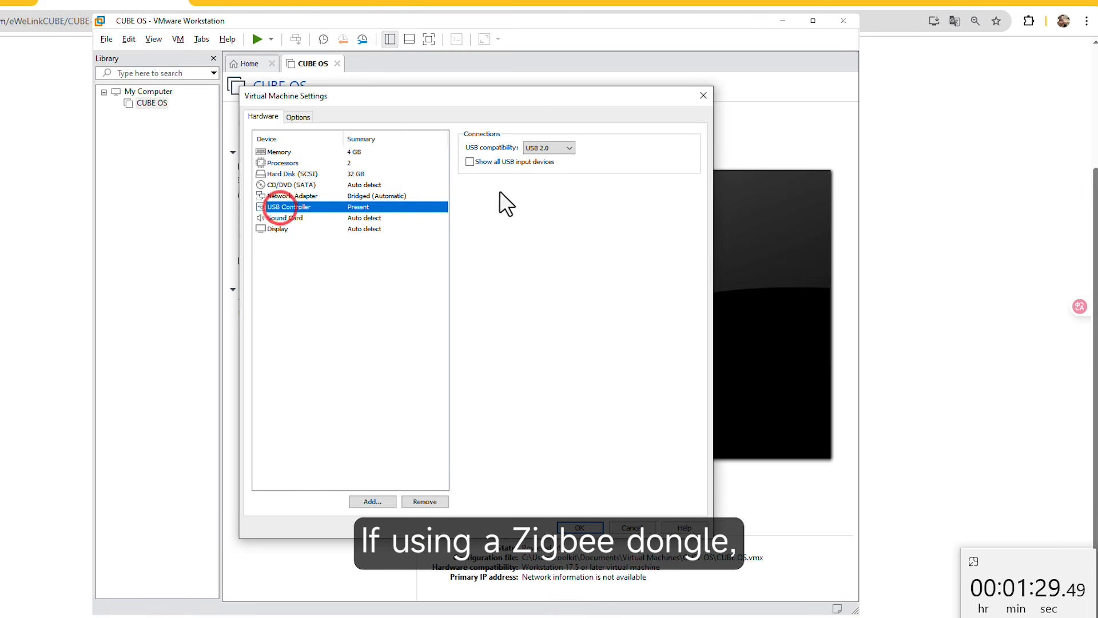
pyautogui.click(544, 149)
pyautogui.click(537, 171)
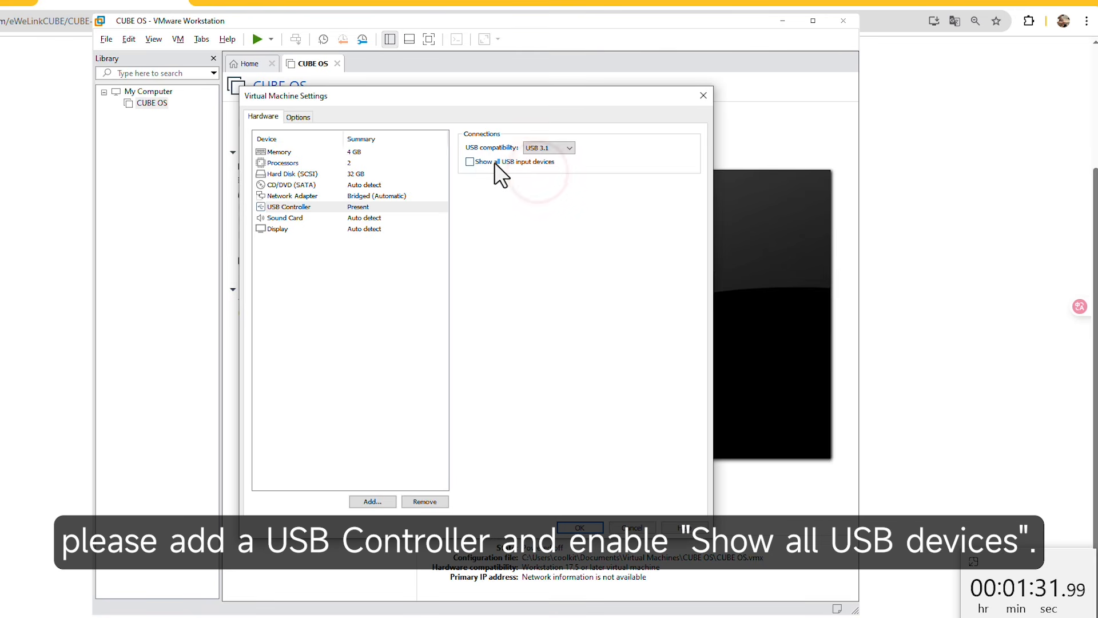
pyautogui.click(494, 163)
# Step: Set the virtual machine's firmware type to UEFI and save the settings
pyautogui.click(307, 118)
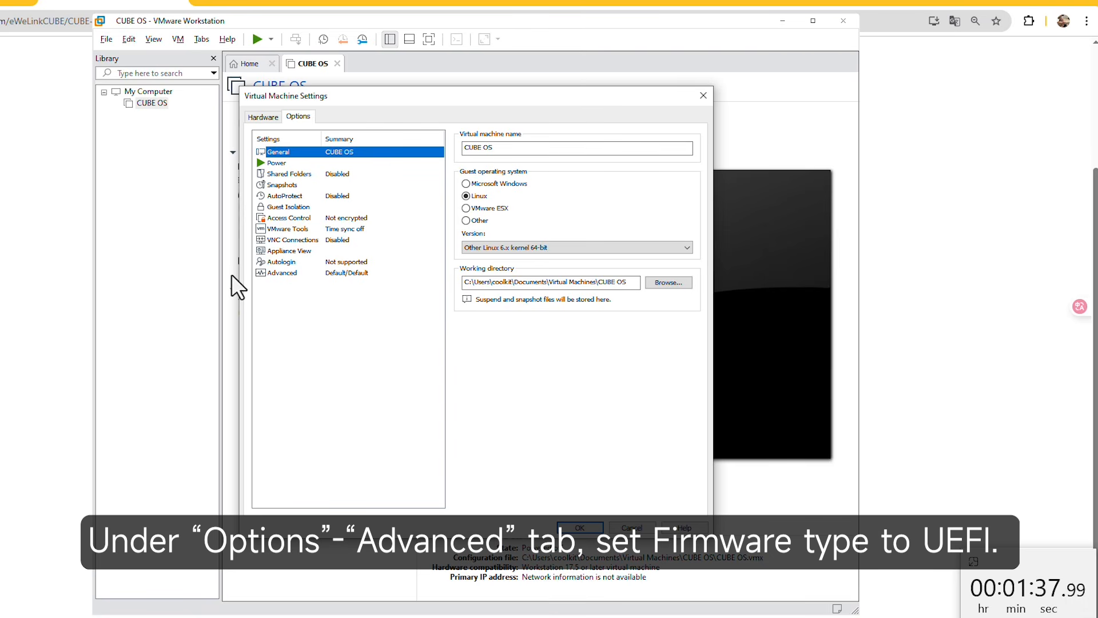
pyautogui.click(283, 273)
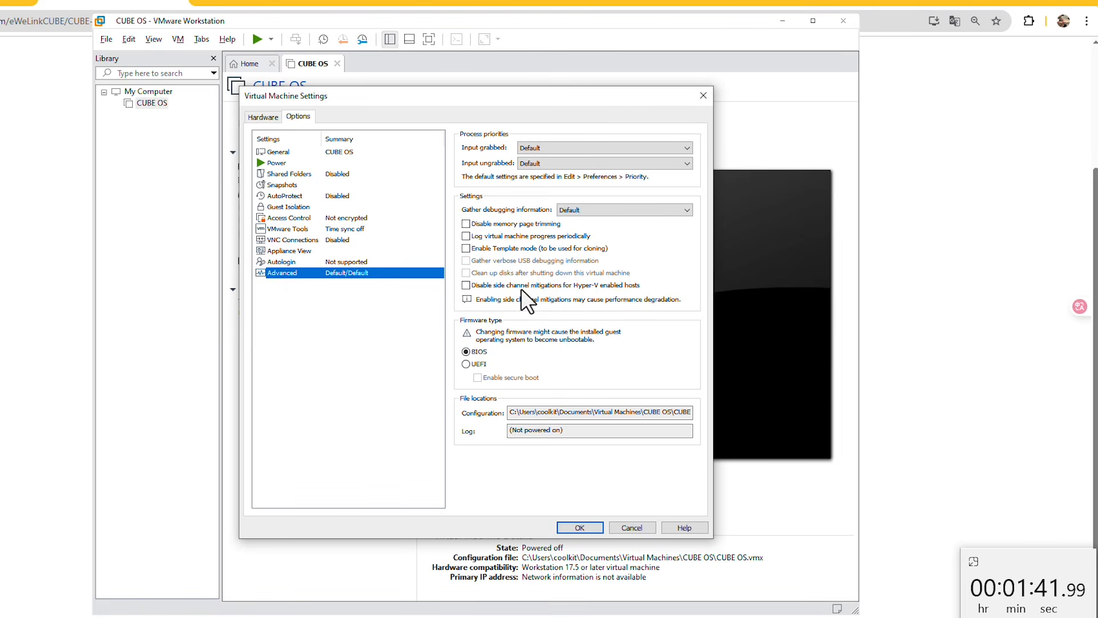
pyautogui.click(467, 363)
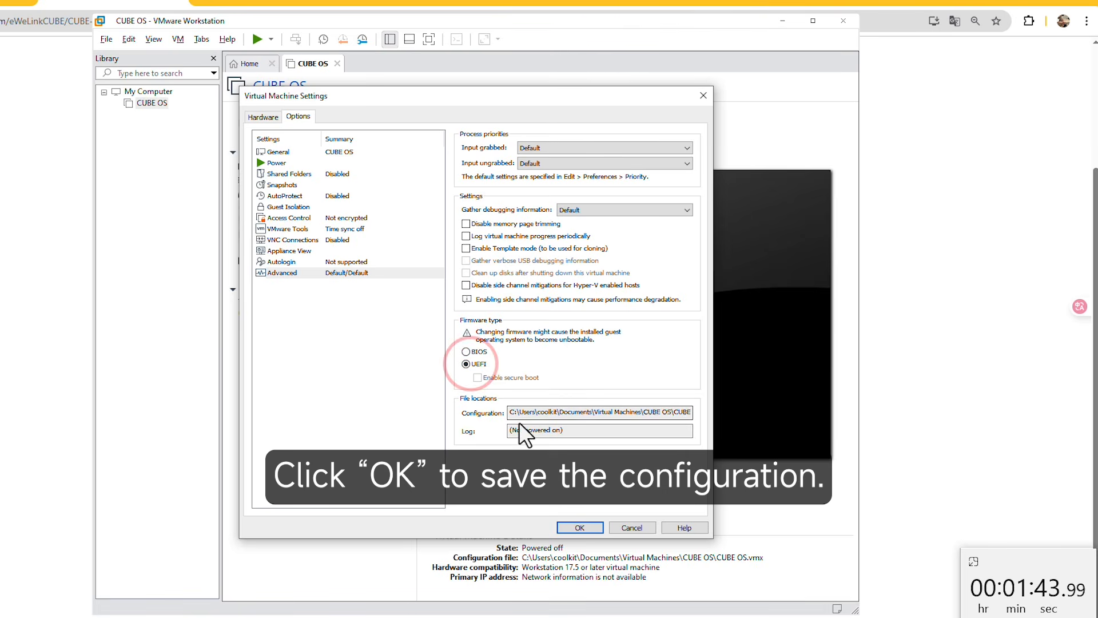
pyautogui.click(578, 527)
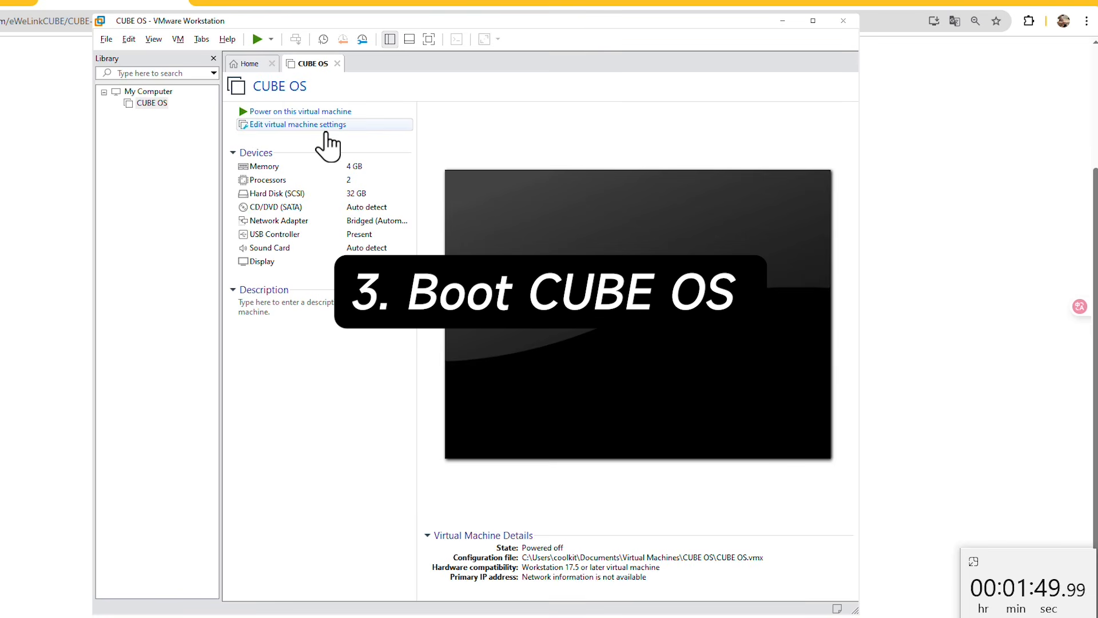
# Step: Power on the CUBE OS virtual machine, turning off the side channel mitigations hint and agreeing to try connecting device sata0:1 at every power-on
pyautogui.click(277, 111)
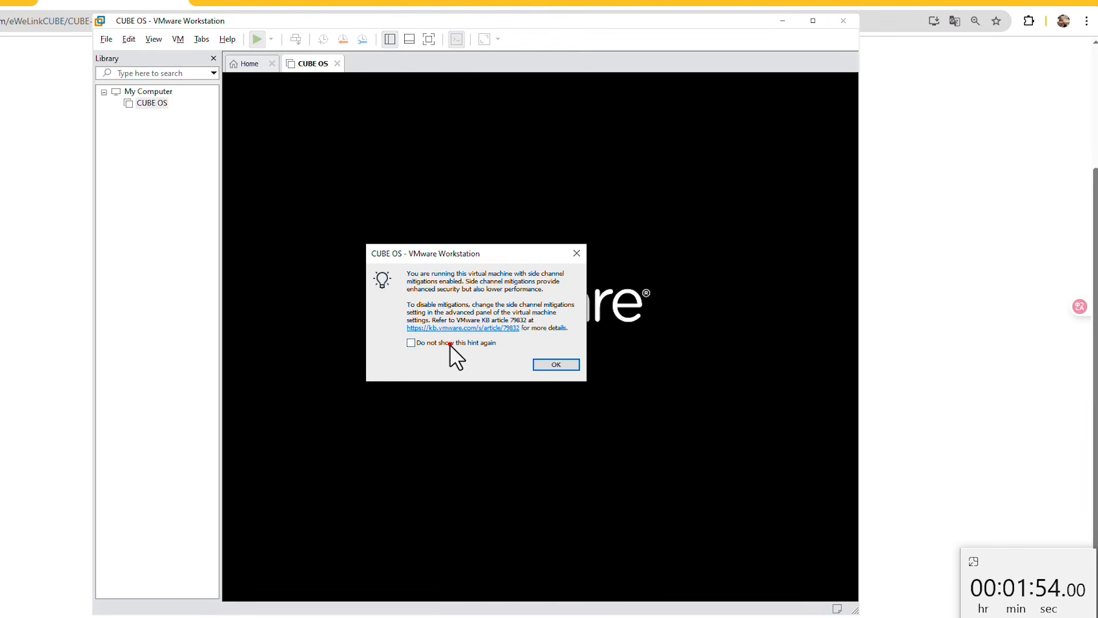
pyautogui.click(449, 343)
pyautogui.click(558, 365)
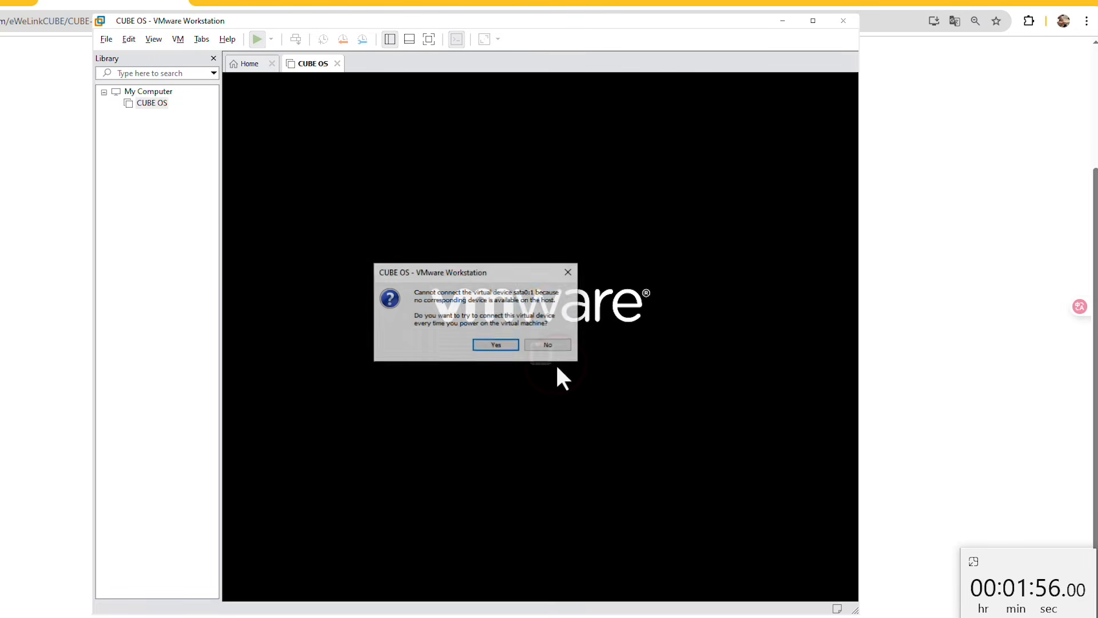
pyautogui.click(489, 344)
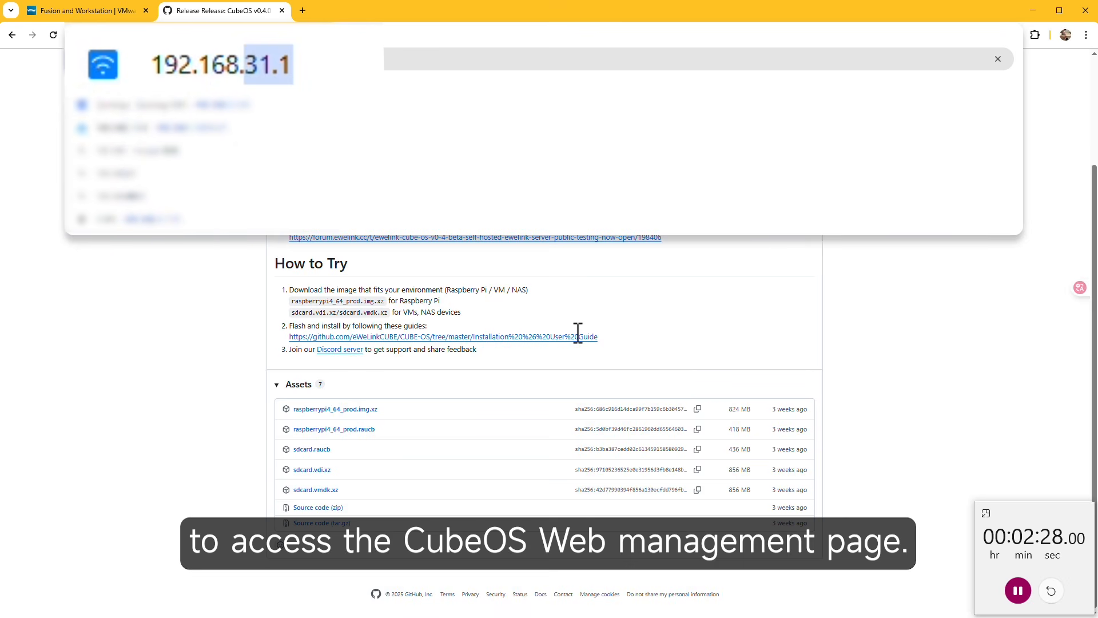
# Step: Switch to the browser, open the CubeOS web management page at 192.168.31.18 and log in with the gateway password
pyautogui.write('31.18')
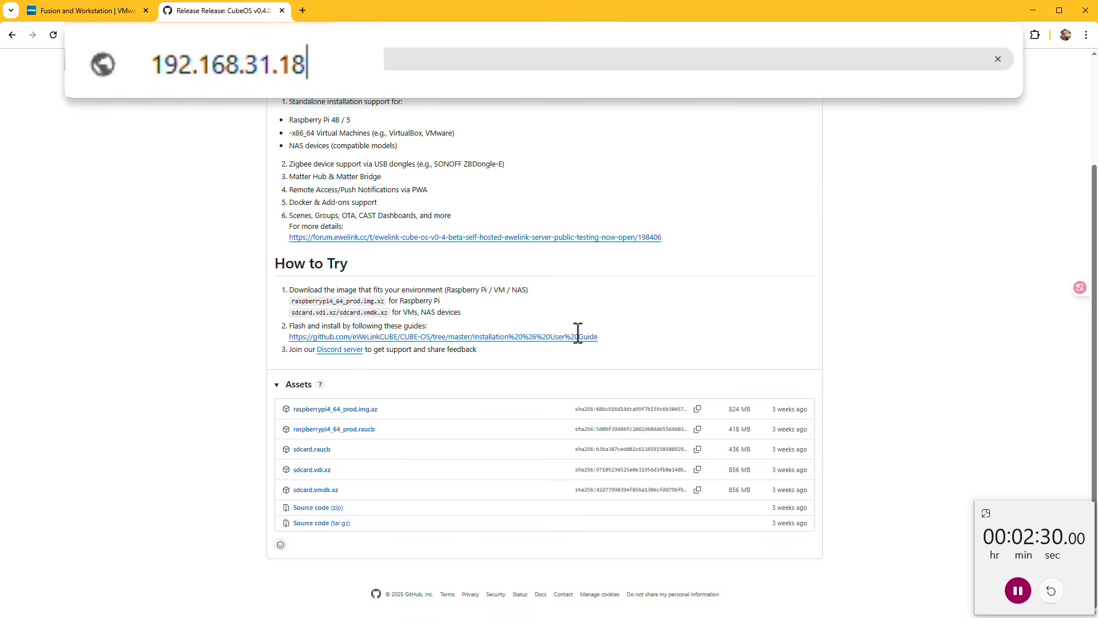
pyautogui.press('Return')
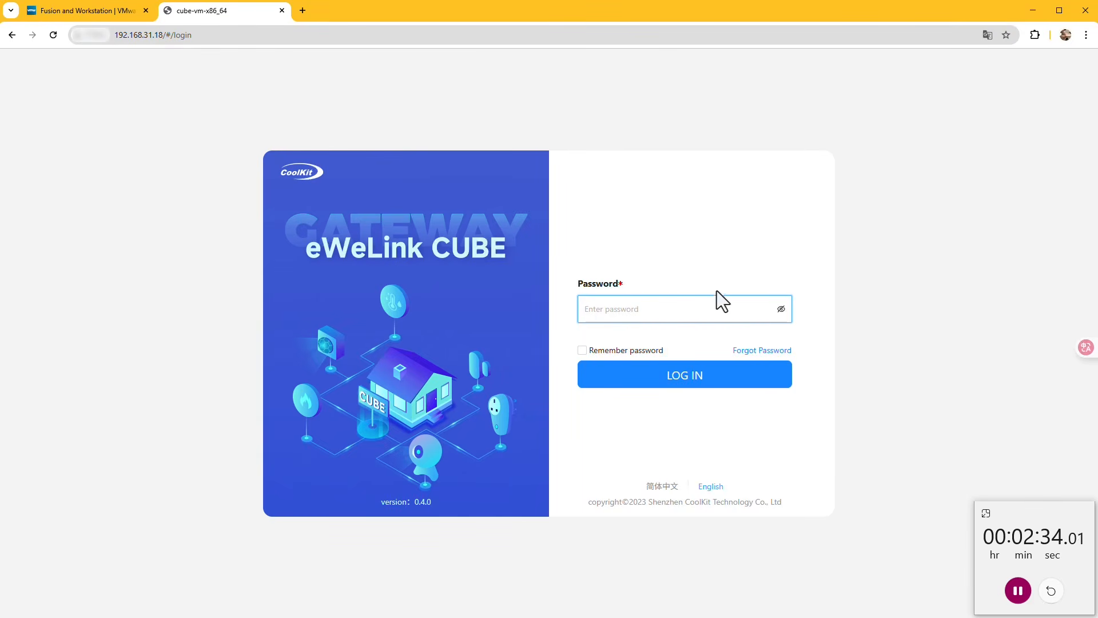
pyautogui.write('•')
pyautogui.click(648, 368)
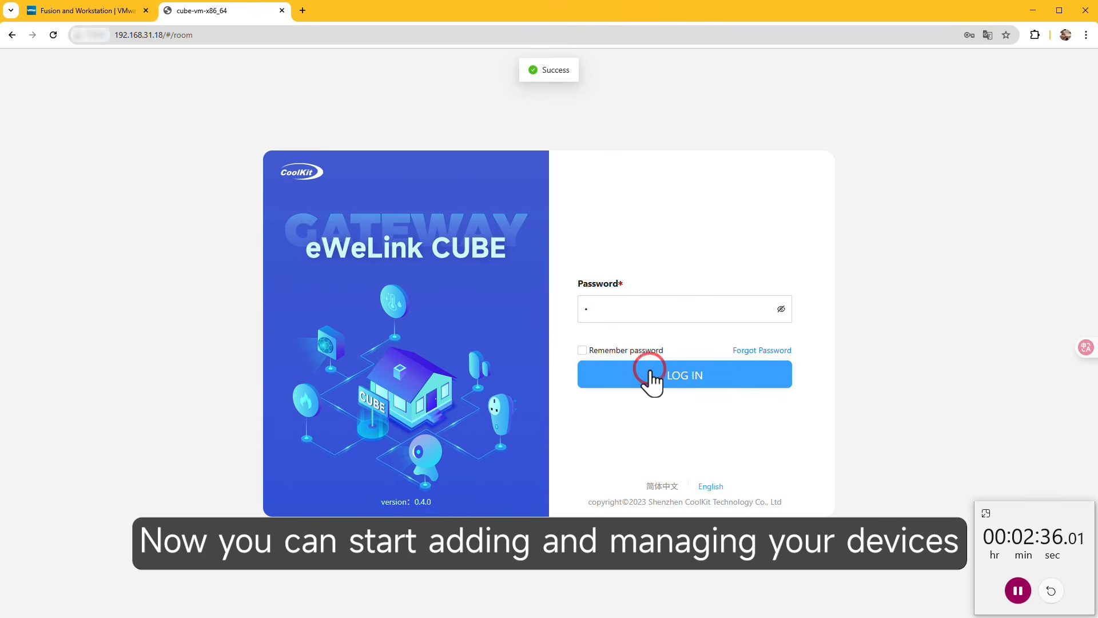
# Step: Check the Gateway Info in the eWeLink CUBE settings, then switch to VMware Workstation to compare the addresses on the CUBE OS console
pyautogui.click(20, 307)
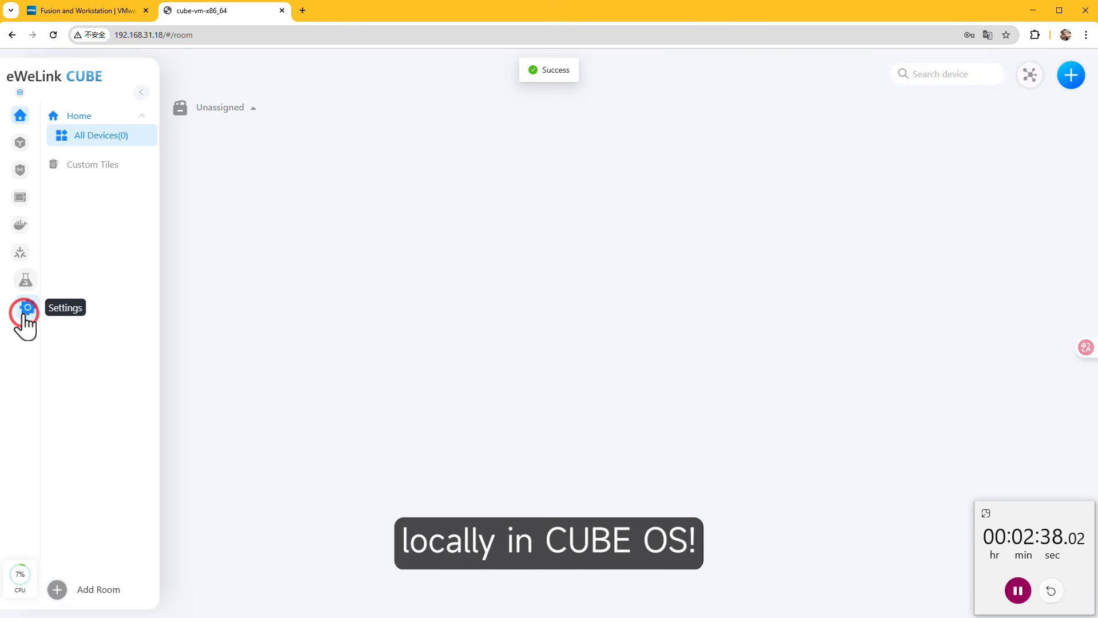
pyautogui.scroll(-1, 347, 420)
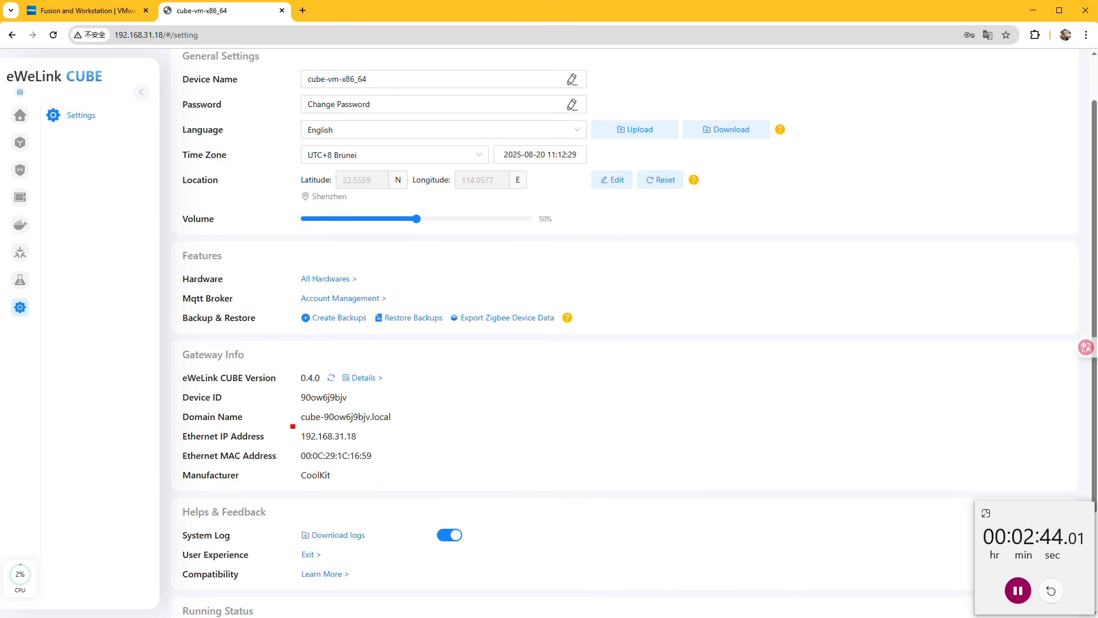
pyautogui.hotkey('alt', 'Tab')
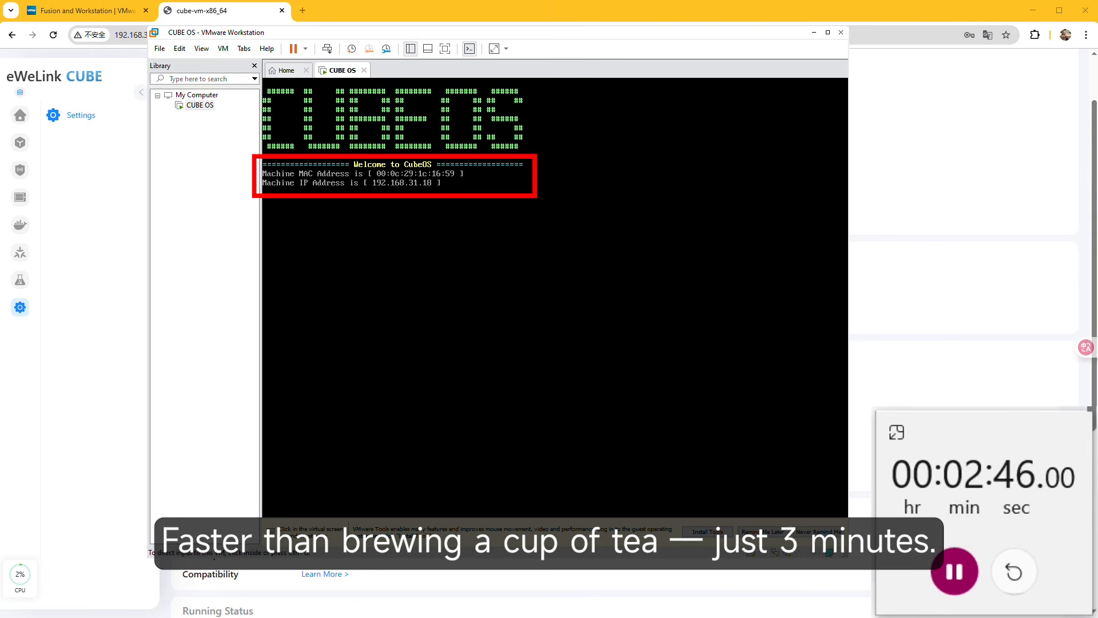